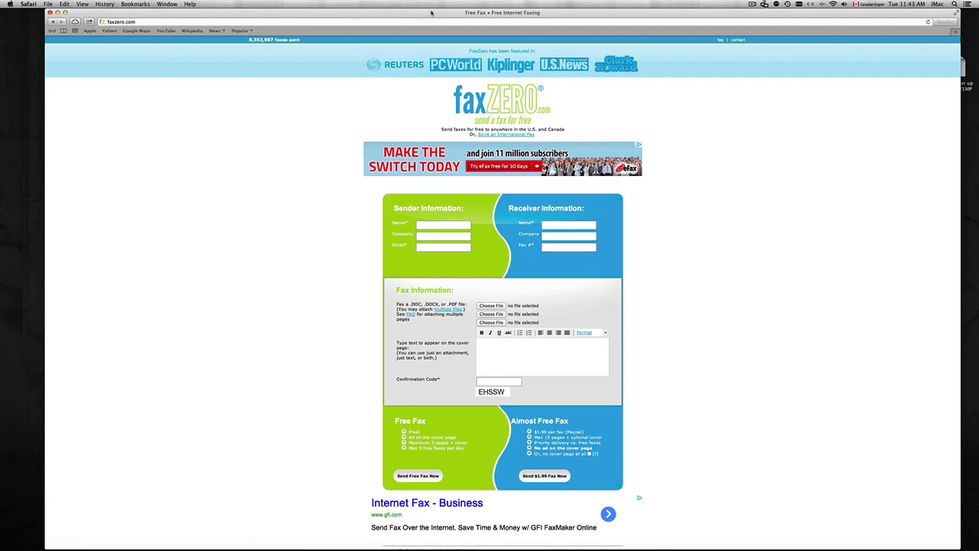
Enter the sender's name and company name in the FaxZero form.
left_click(443, 224)
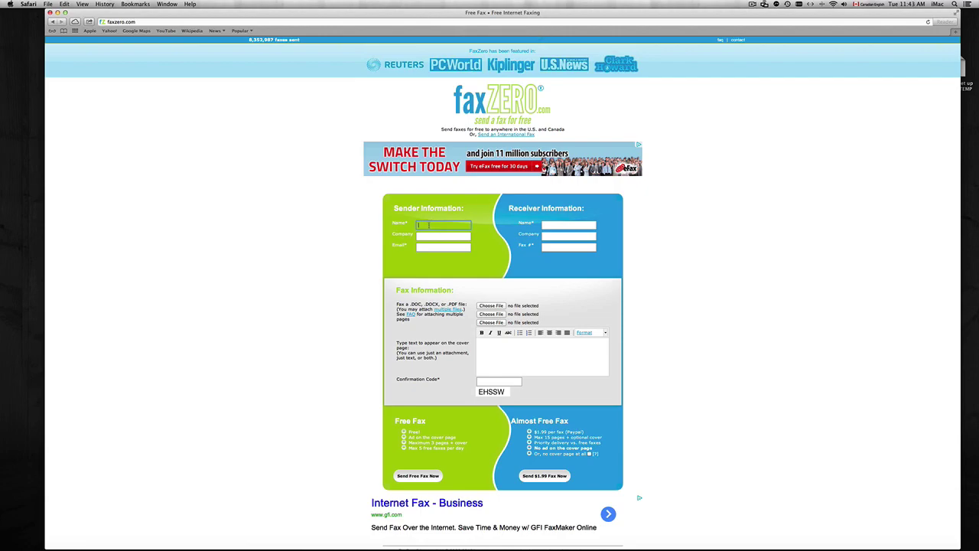
type("Nsdfgsd")
key("Tab")
type("sdd")
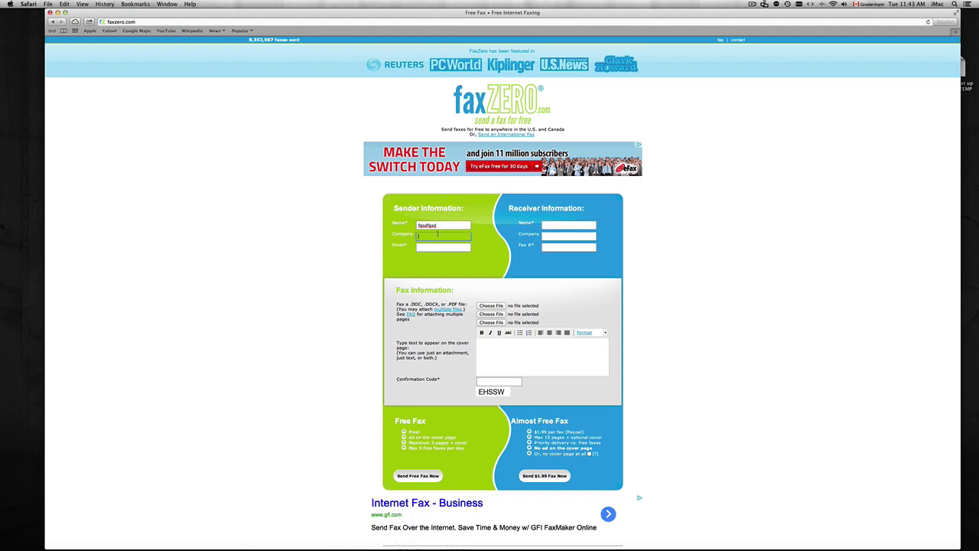
type("fgfdgd")
Enter the sender's Gmail address and begin the receiver's fax number with 416.
left_click(442, 246)
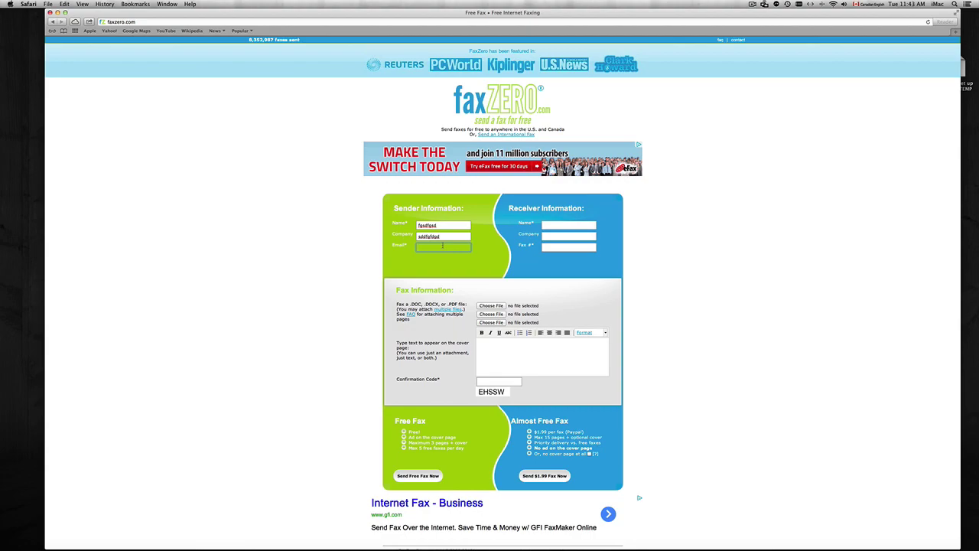
left_click(575, 225)
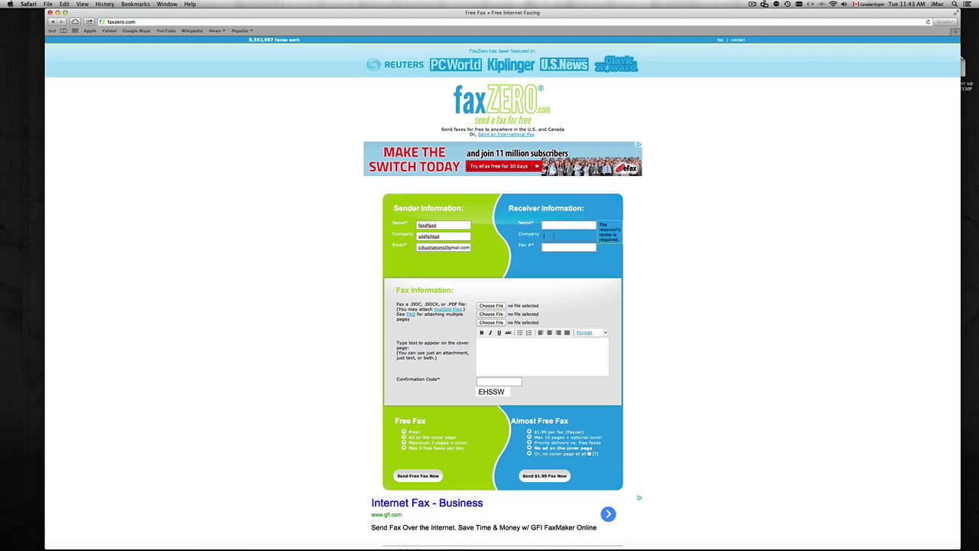
left_click(559, 246)
type("416")
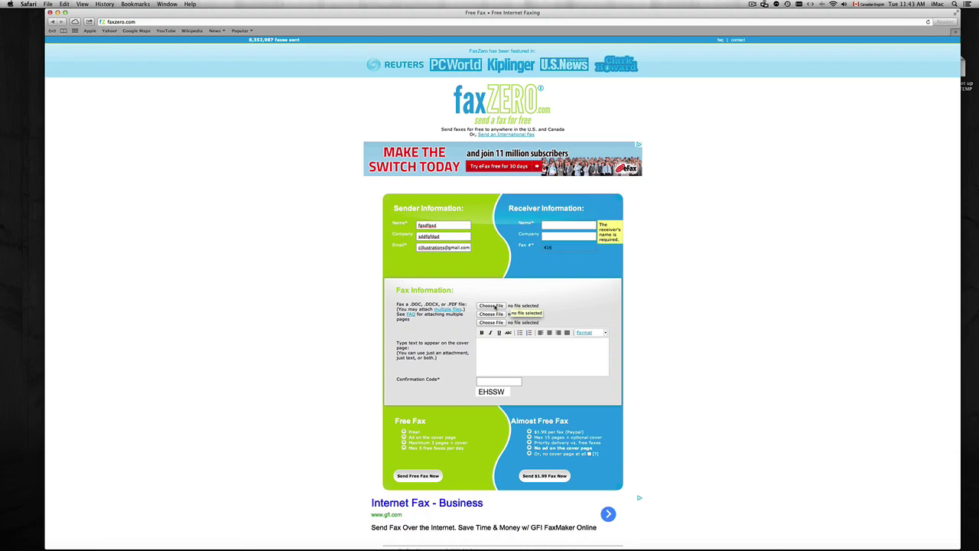
left_click(494, 306)
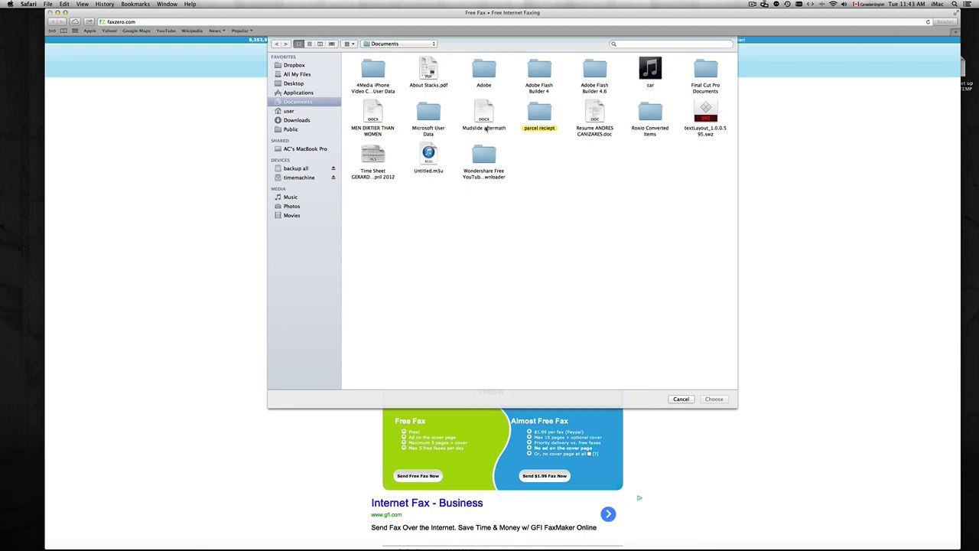
Attach About Stacks.pdf from Documents to the fax.
left_click(446, 70)
left_click(714, 398)
scroll(664, 407, "down", 3)
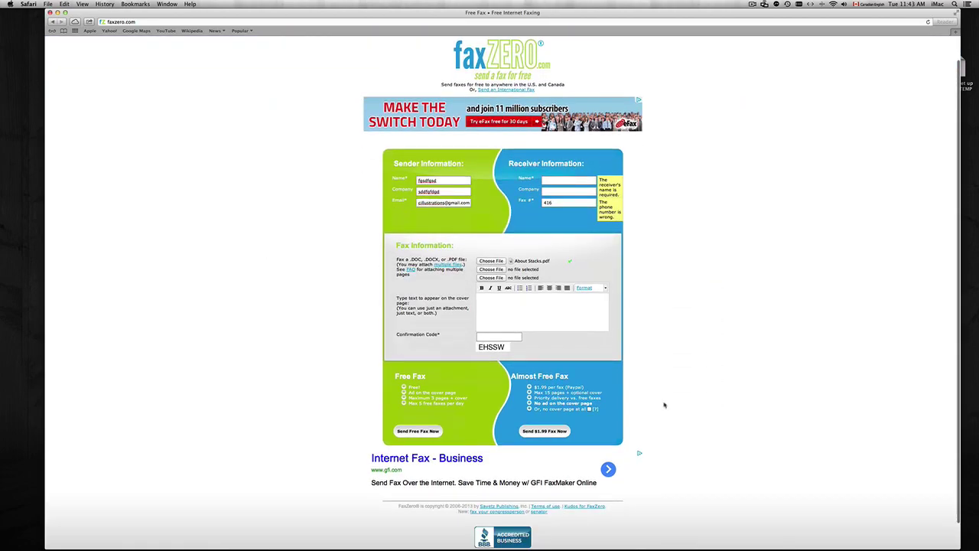
left_click(517, 295)
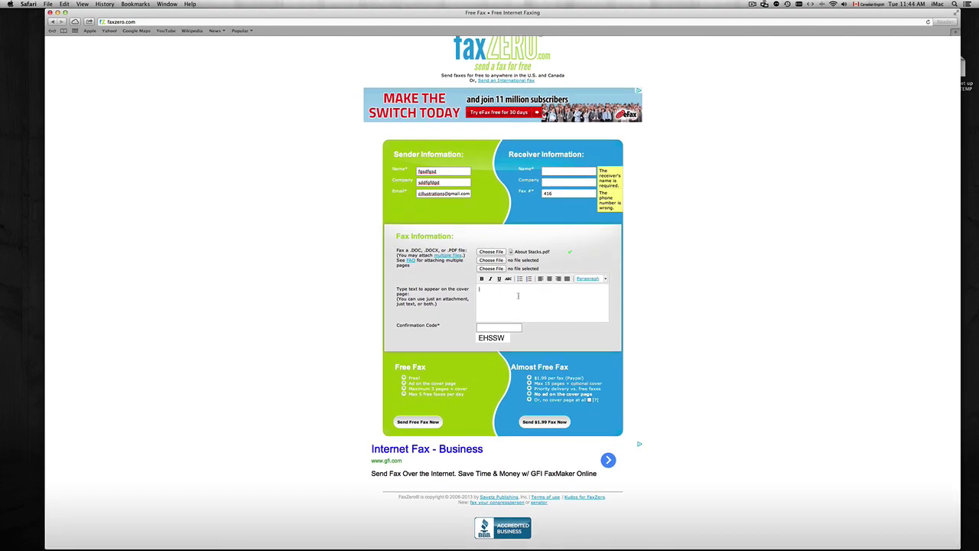
Write From, To and pages lines in the cover text, then start the confirmation code.
type("from: E")
type("DSS")
key("BackSpace")
key("BackSpace")
key("BackSpace")
key("BackSpace")
key("BackSpace")
type("JHO")
key("BackSpace")
key("BackSpace")
key("BackSpace")
type("ges")
left_click(486, 327)
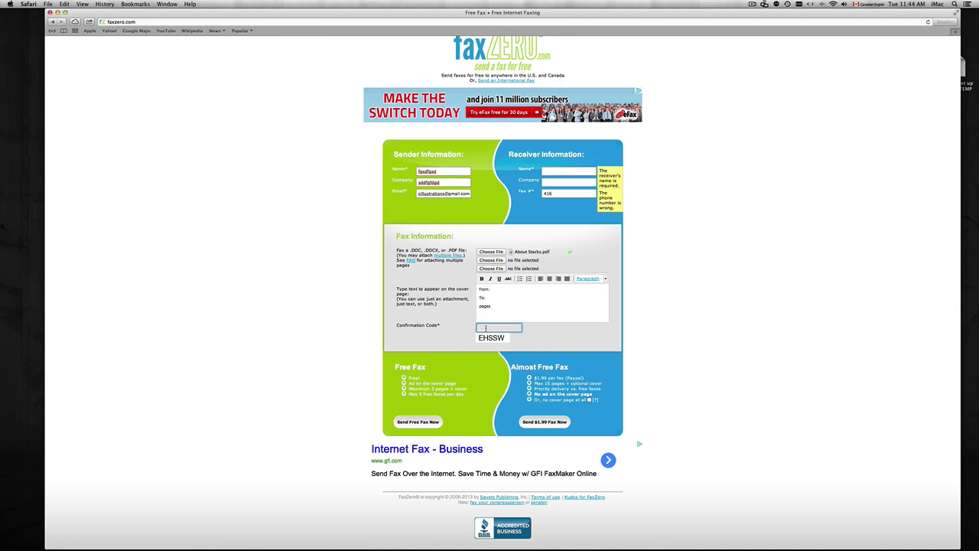
type("SSW")
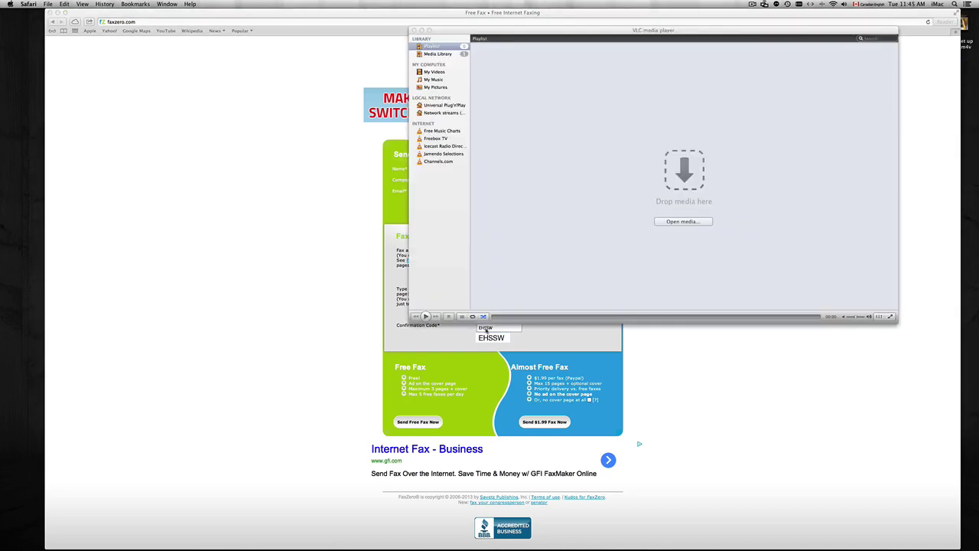
Pause the VLC video playing over the fax form.
left_click(426, 316)
Minimize the VLC video window so the fax form shows again.
left_click(421, 30)
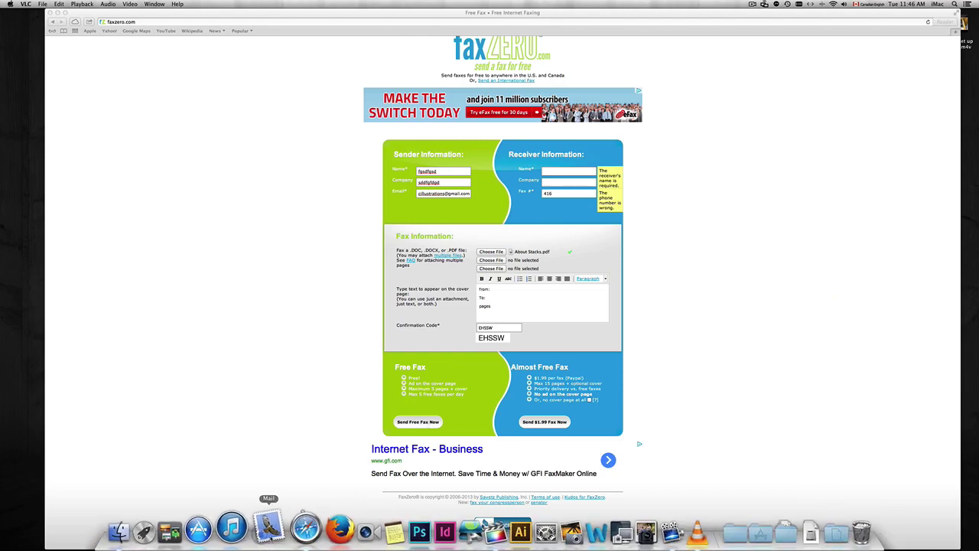
Switch to Mail, reposition its window, and view the Gmail inbox.
left_click(268, 527)
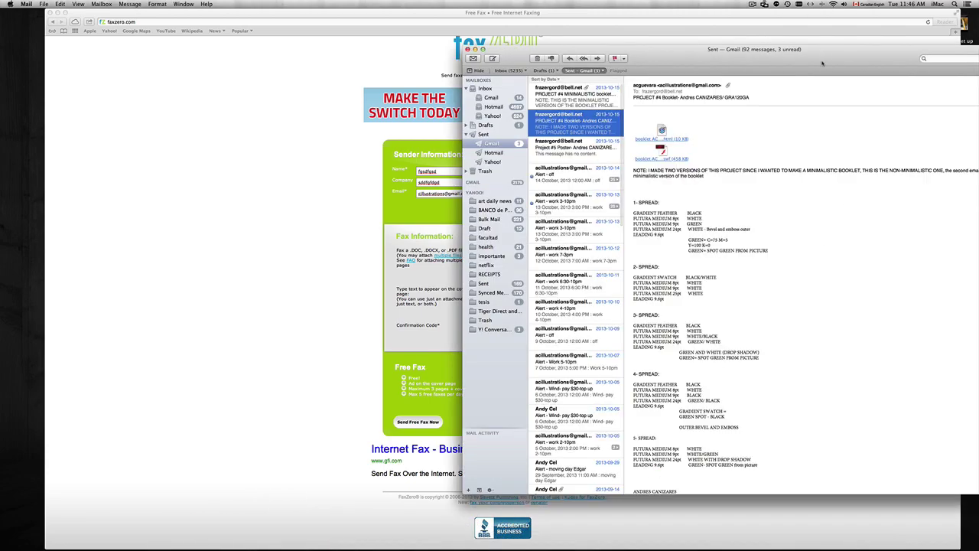
mouse_move(763, 49)
left_mouse_down()
mouse_move(238, 49)
mouse_move(212, 250)
mouse_move(249, 103)
left_mouse_up()
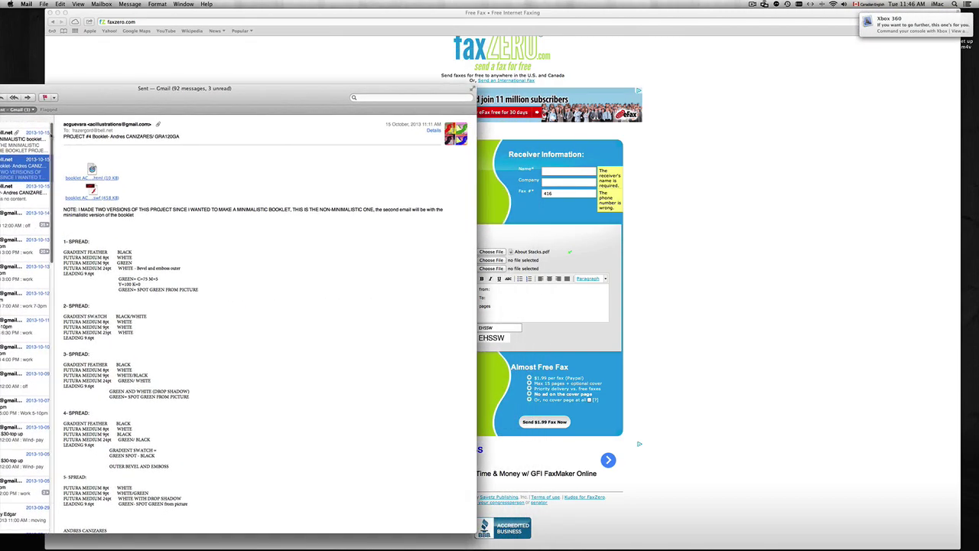
left_click_drag(83, 104, 103, 109)
left_click(36, 150)
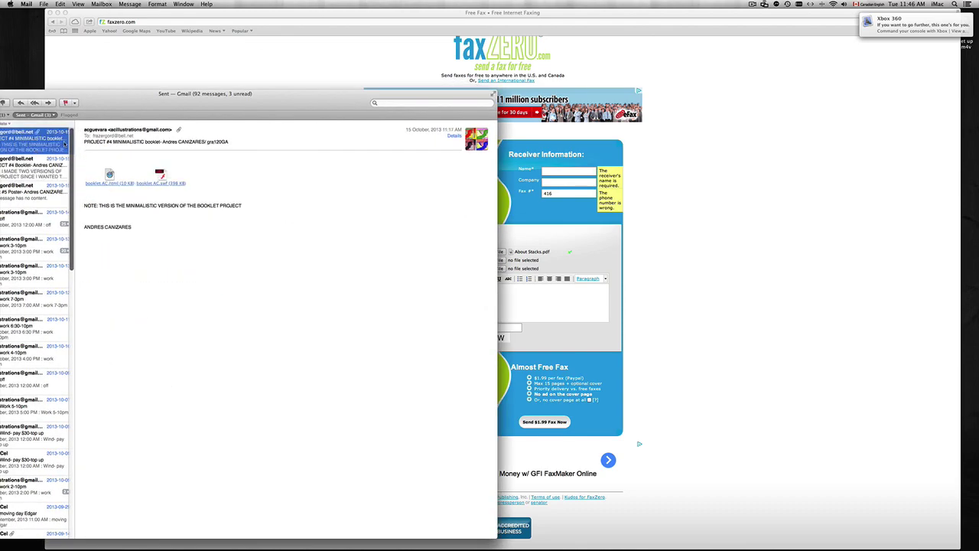
left_click_drag(47, 121, 133, 167)
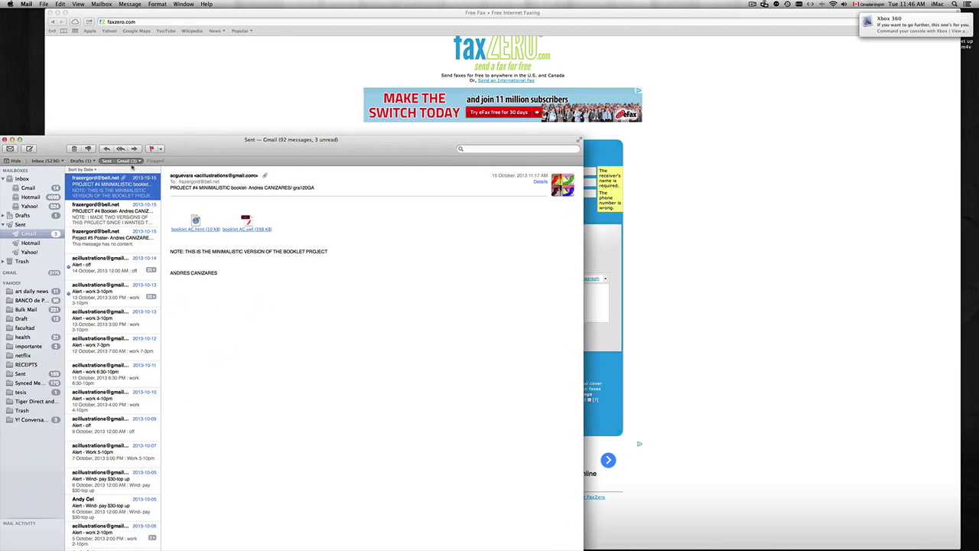
key("super+1")
mouse_move(220, 156)
left_mouse_down()
mouse_move(179, 150)
mouse_move(196, 144)
left_mouse_up()
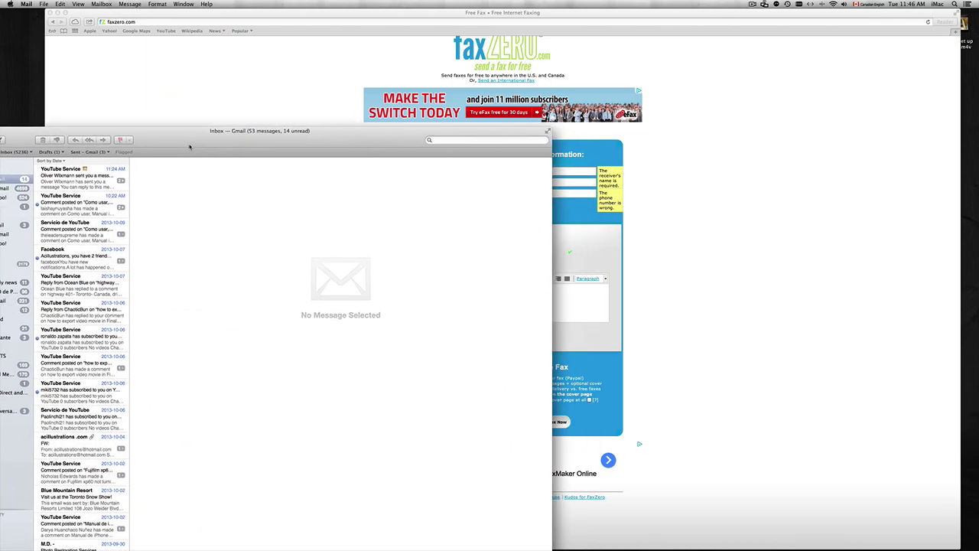
Scroll through the combined inbox of all accounts and bring the window fully onscreen.
left_click(35, 168)
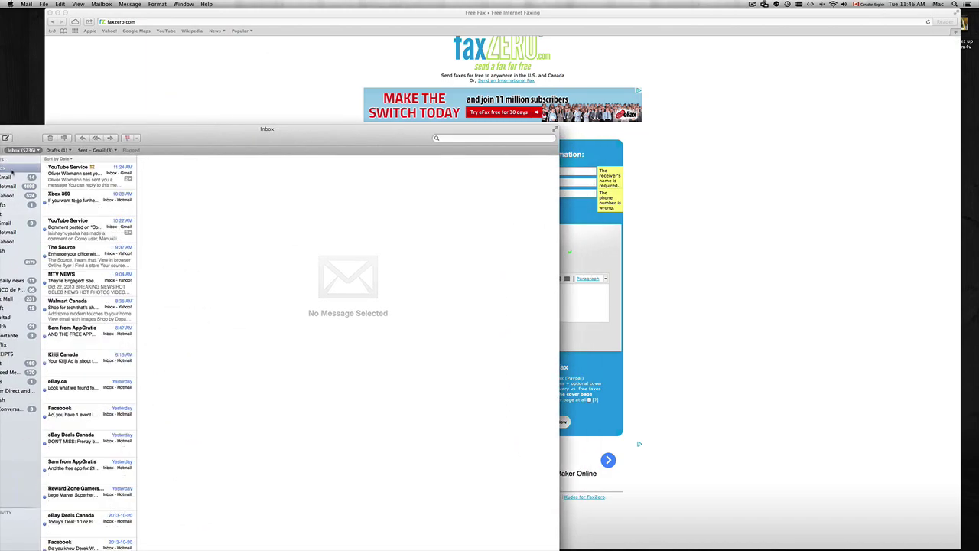
scroll(101, 182, "down", 1)
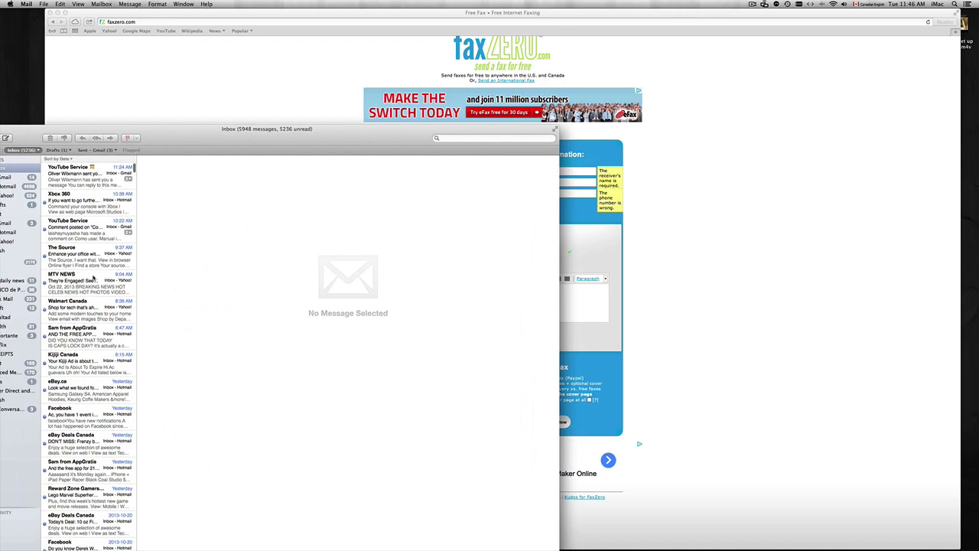
scroll(97, 271, "down", 1)
scroll(98, 272, "down", 1)
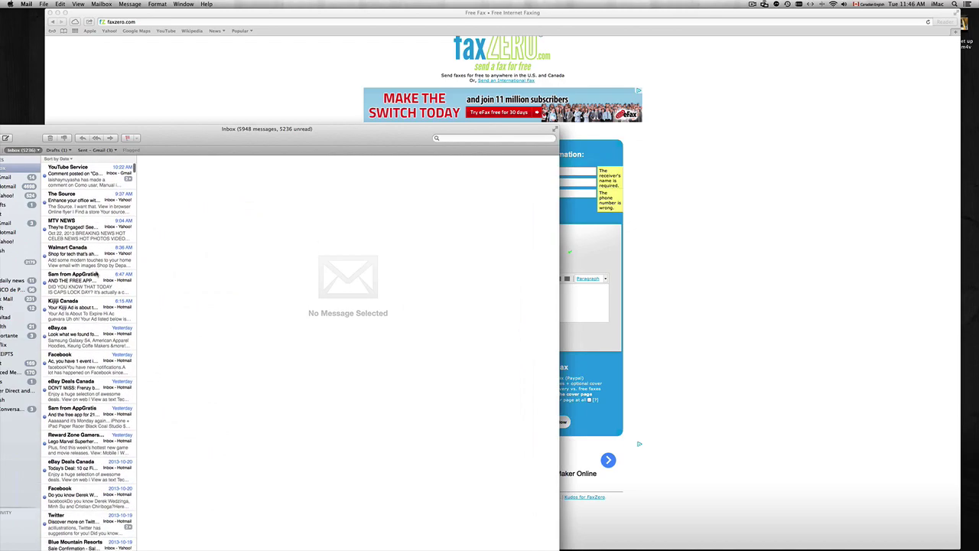
scroll(97, 273, "down", 2)
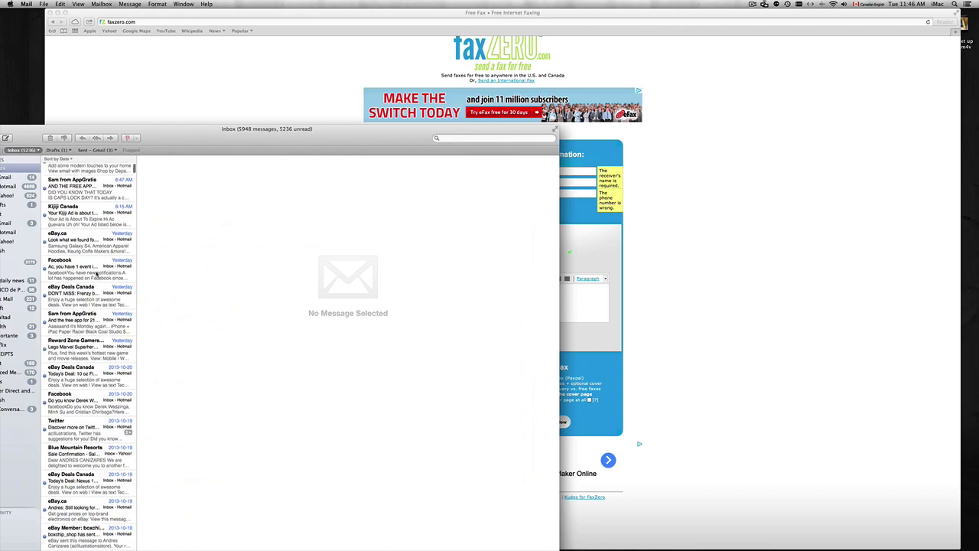
mouse_move(190, 140)
left_mouse_down()
mouse_move(268, 162)
mouse_move(251, 185)
left_mouse_up()
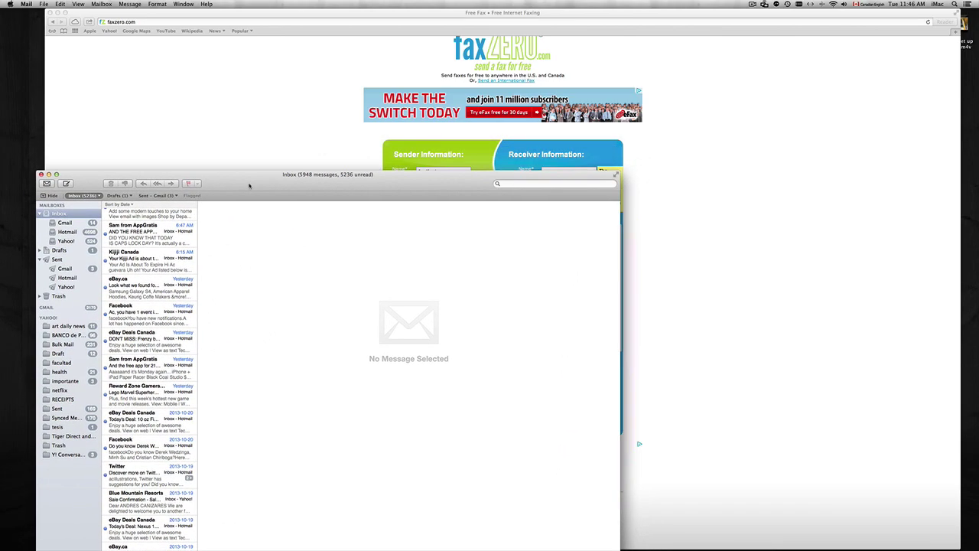
Check the Gmail and Hotmail inboxes, then move Mail aside to reveal the form.
left_click(70, 226)
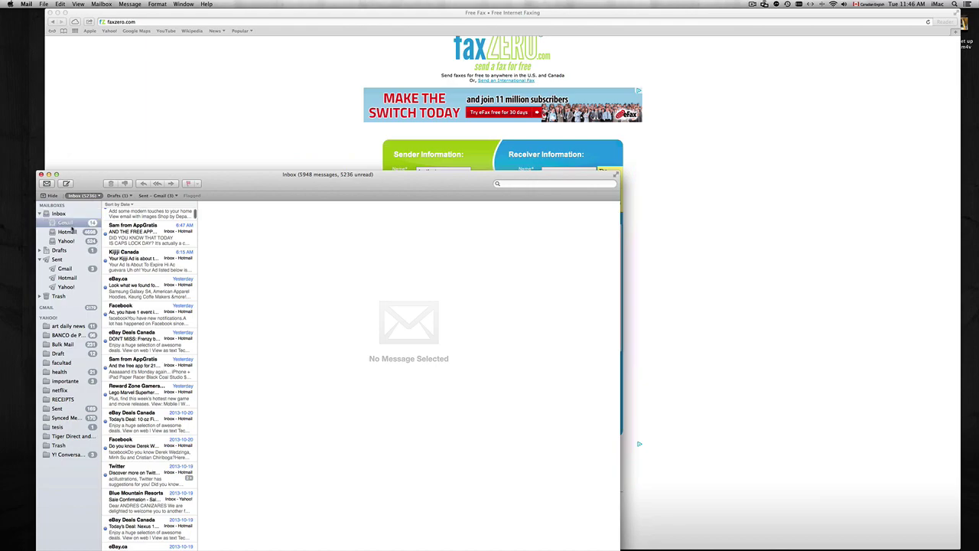
left_click(64, 232)
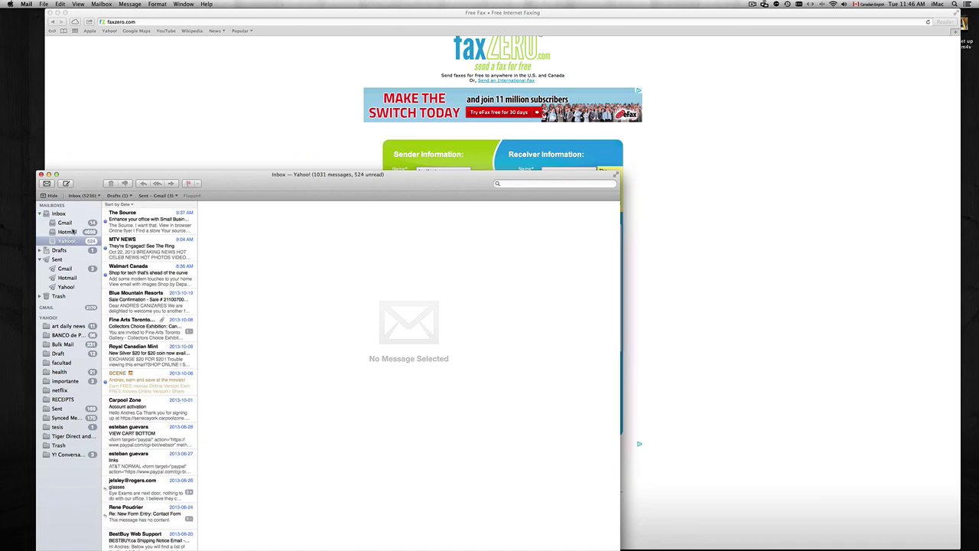
left_click(73, 223)
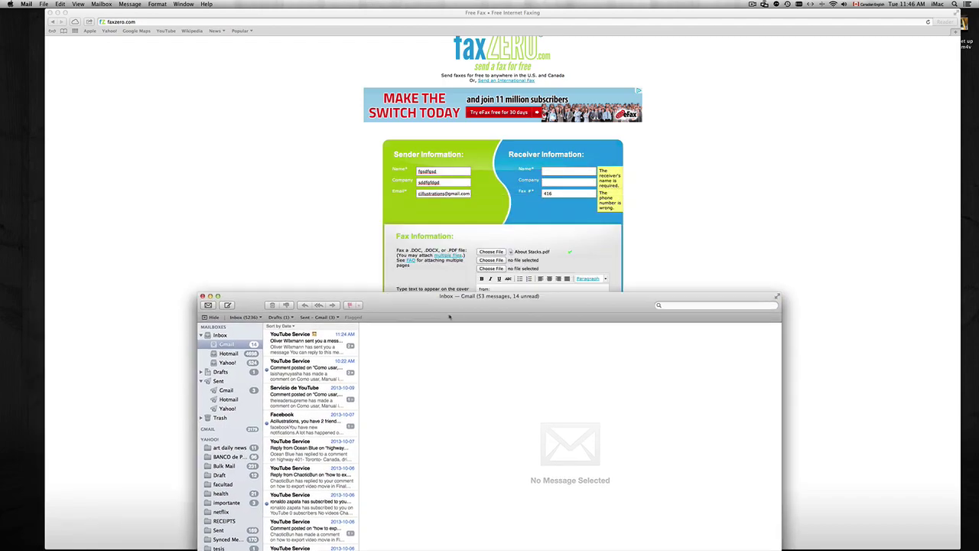
left_click_drag(236, 188, 127, 549)
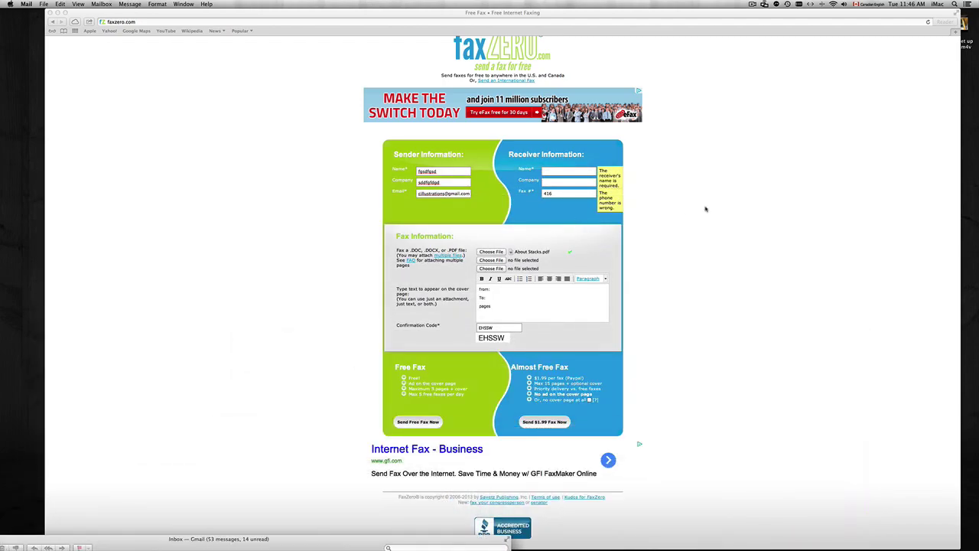
scroll(705, 209, "up", 3)
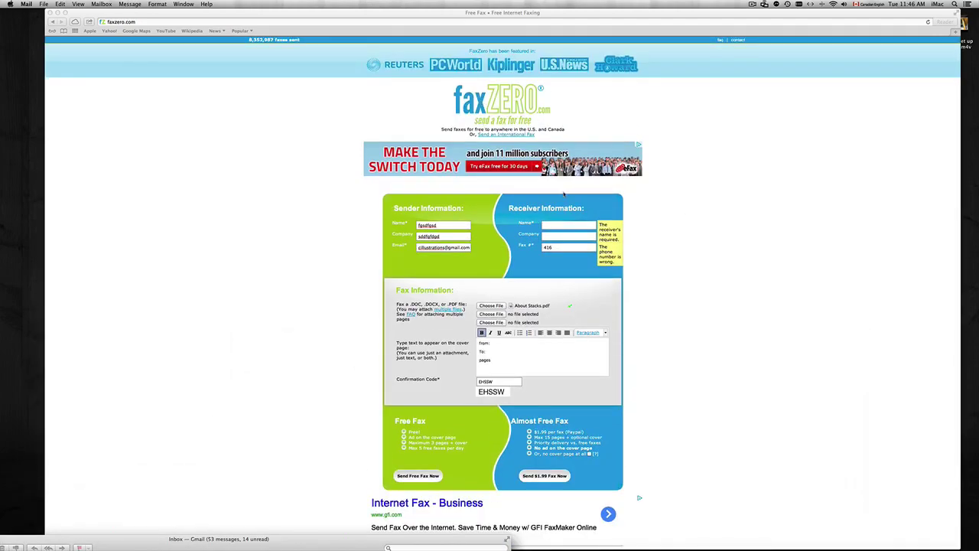
Bring Mail back into view and scroll through the Yahoo! inbox.
mouse_move(187, 537)
left_mouse_down()
mouse_move(246, 497)
mouse_move(196, 201)
mouse_move(234, 171)
mouse_move(262, 167)
left_mouse_up()
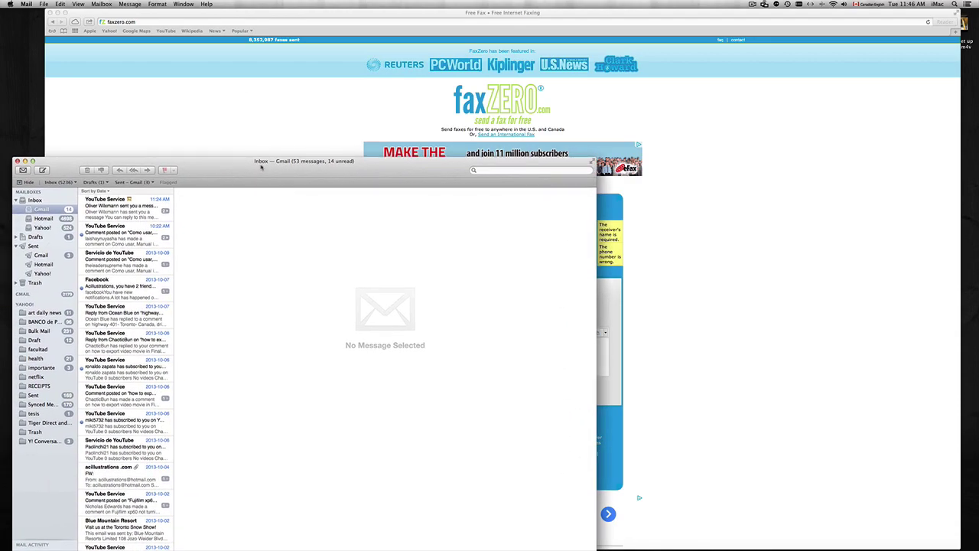
left_click_drag(261, 167, 296, 198)
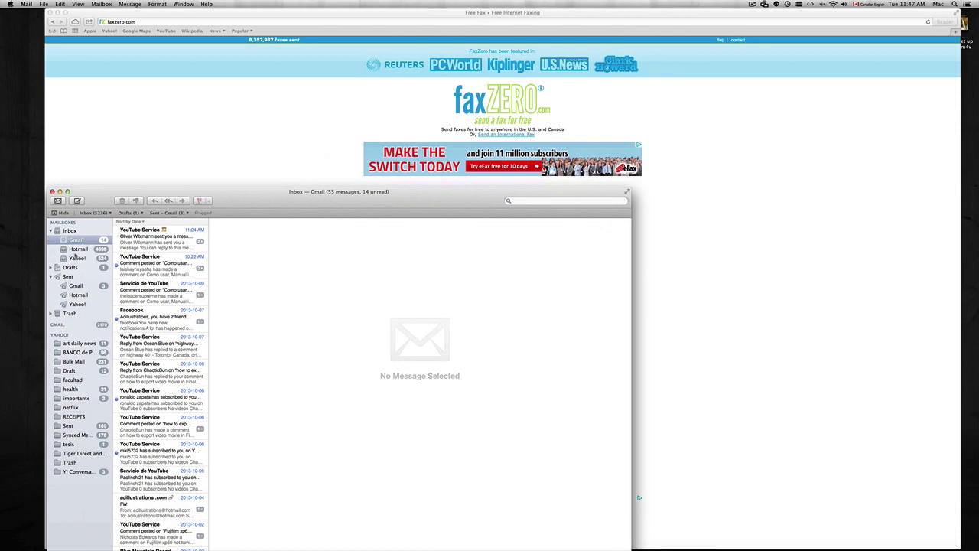
left_click(77, 257)
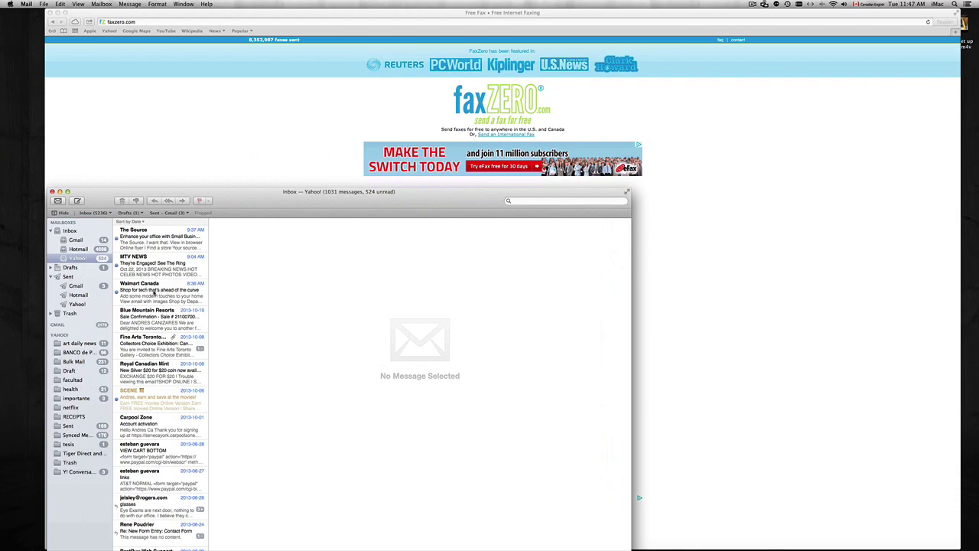
scroll(164, 380, "down", 3)
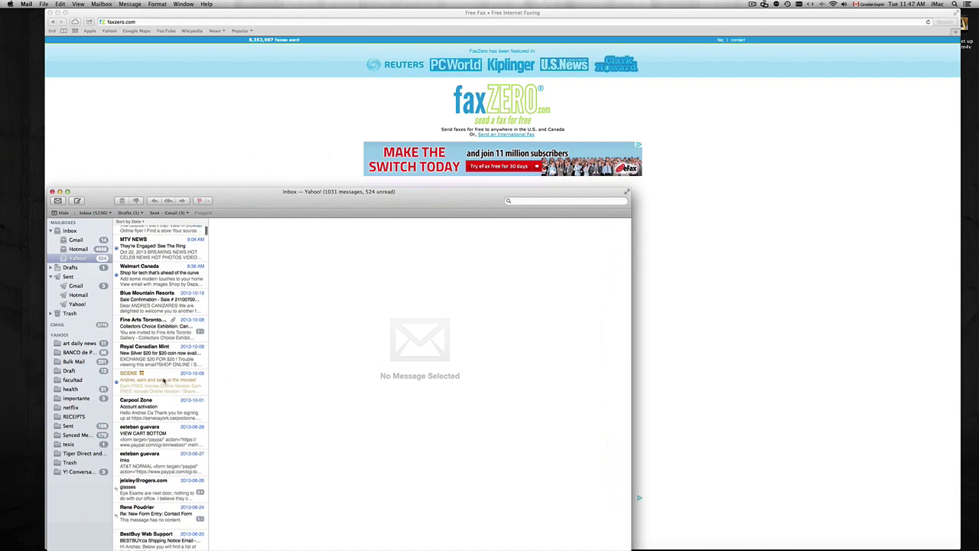
scroll(163, 380, "down", 10)
scroll(164, 380, "up", 15)
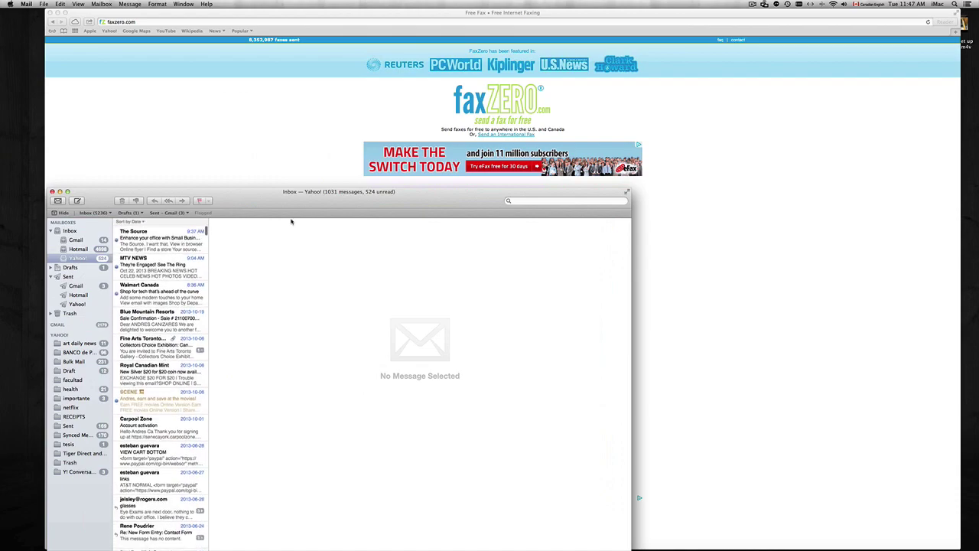
Quit Mail and open the FaxZero fax-success notification.
left_click_drag(255, 191, 393, 143)
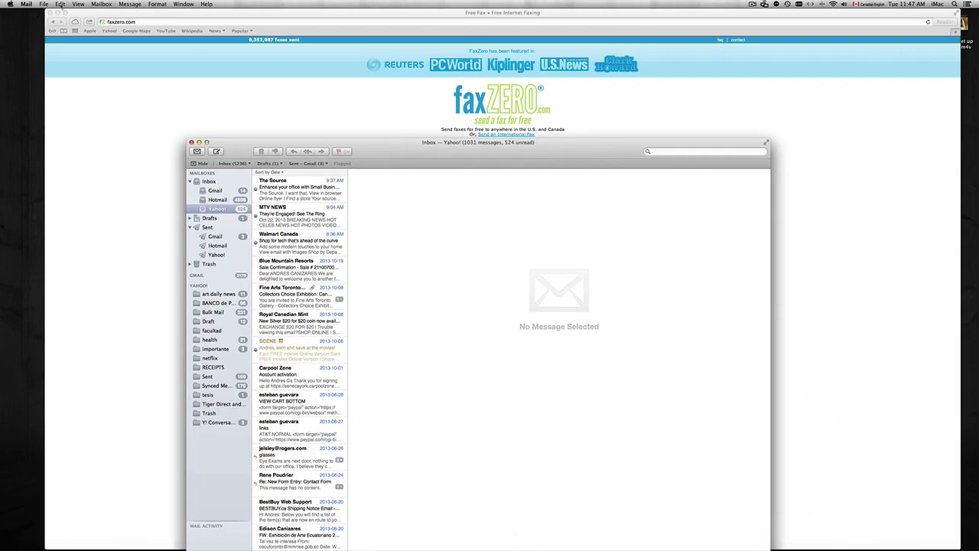
left_click(26, 4)
left_click(54, 84)
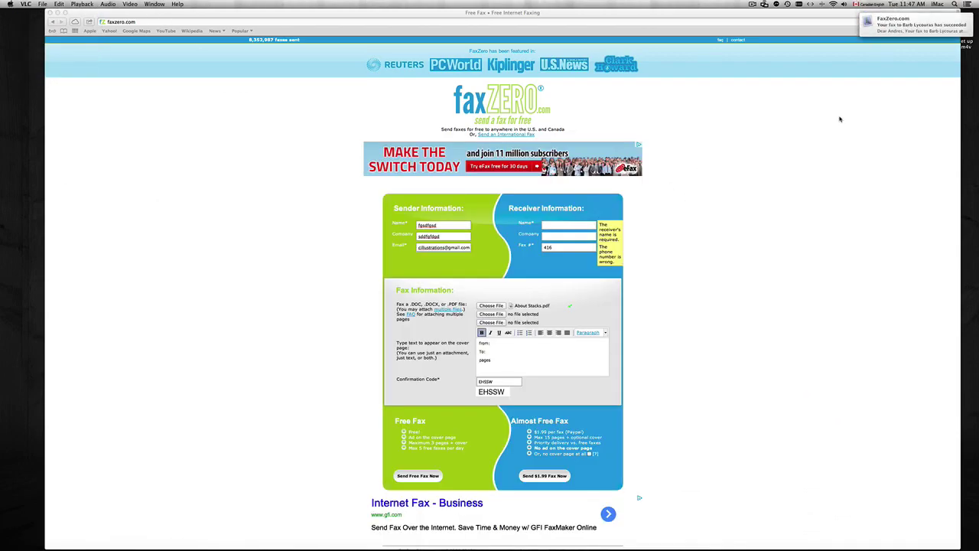
left_click(888, 25)
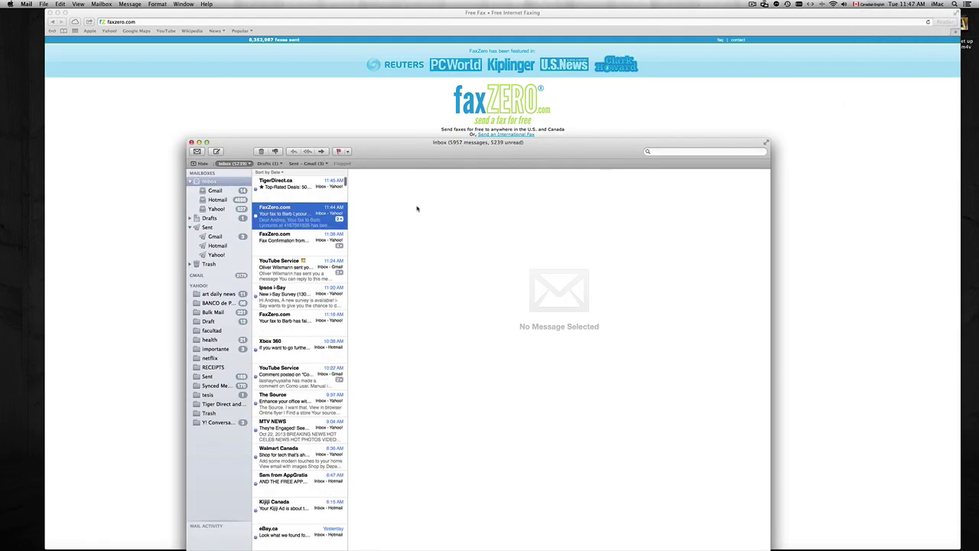
Read the FaxZero success email, selecting its body text, then move Mail aside.
mouse_move(425, 160)
left_mouse_down()
mouse_move(278, 178)
mouse_move(219, 174)
mouse_move(217, 191)
left_mouse_up()
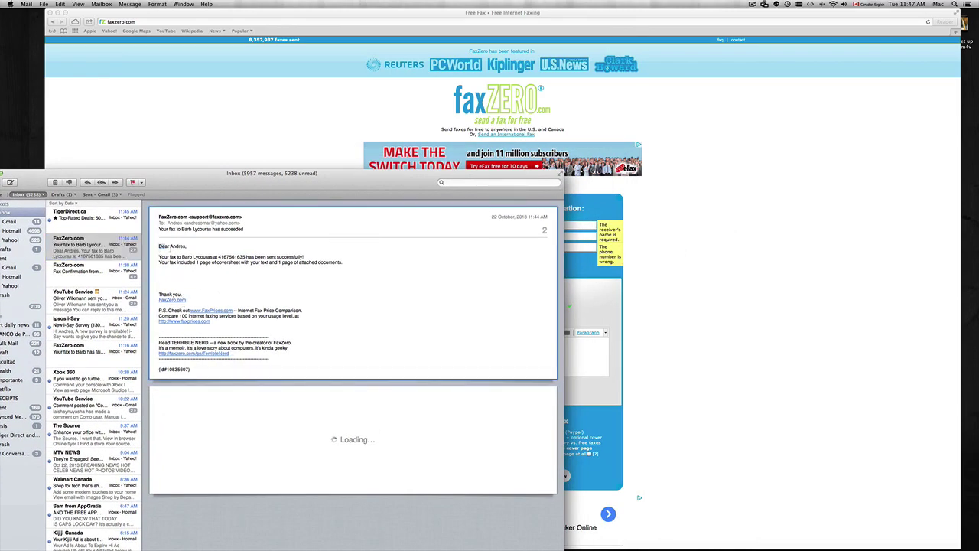
mouse_move(160, 247)
left_mouse_down()
mouse_move(388, 300)
mouse_move(390, 372)
left_mouse_up()
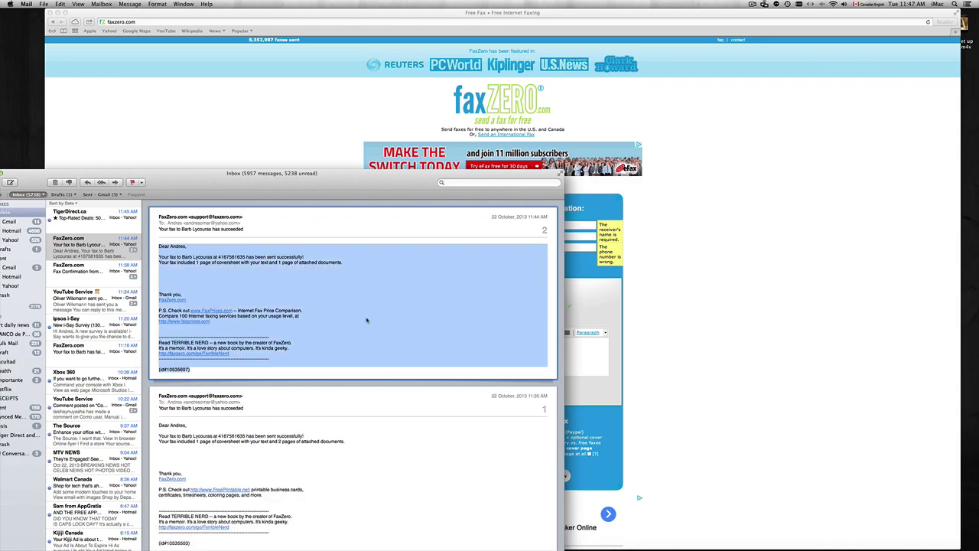
left_click_drag(203, 182, 489, 417)
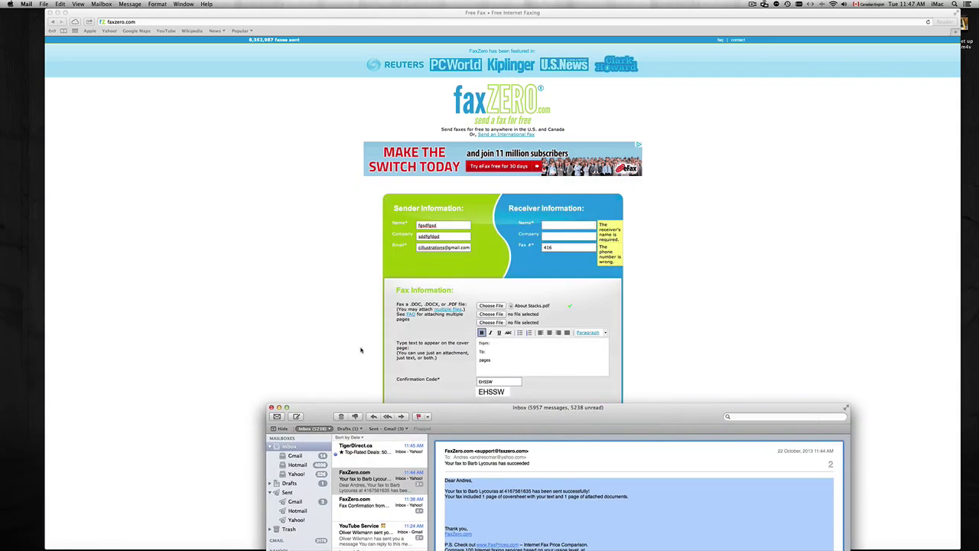
left_click(28, 4)
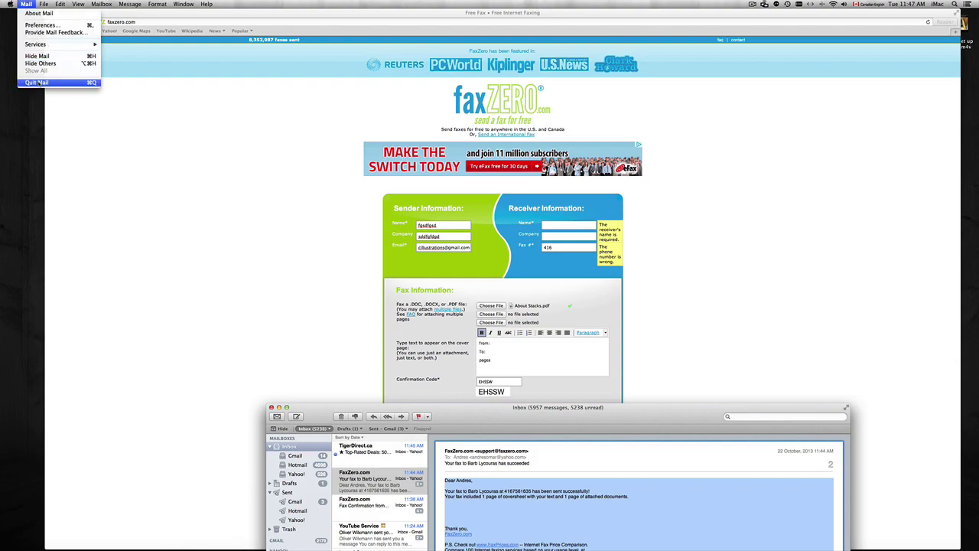
Quit Mail and scroll the FaxZero form down and back up to review it.
left_click(46, 83)
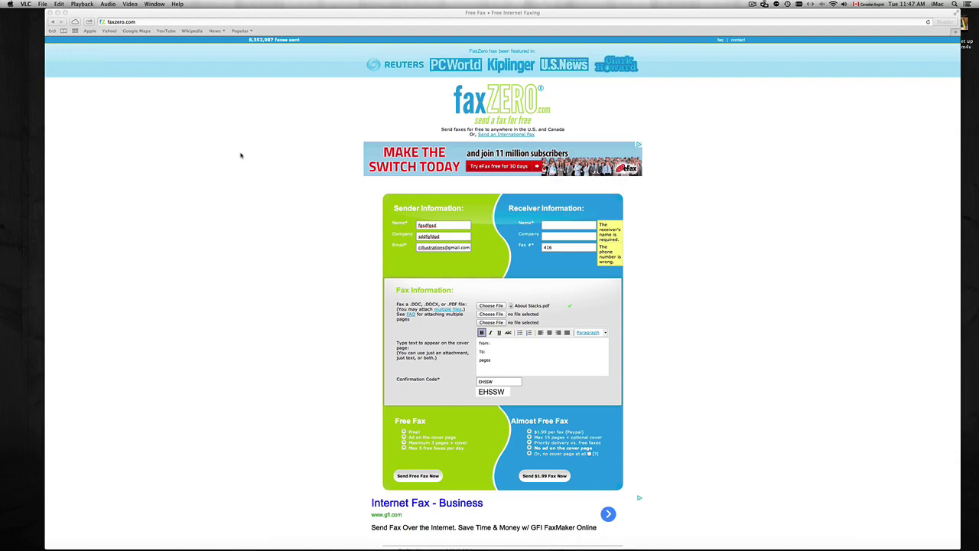
scroll(242, 156, "down", 1)
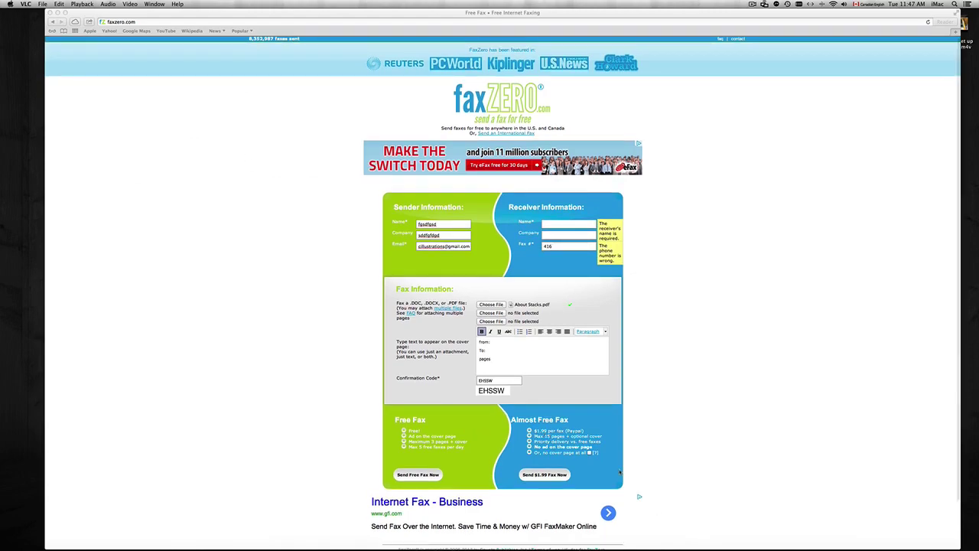
scroll(682, 522, "down", 2)
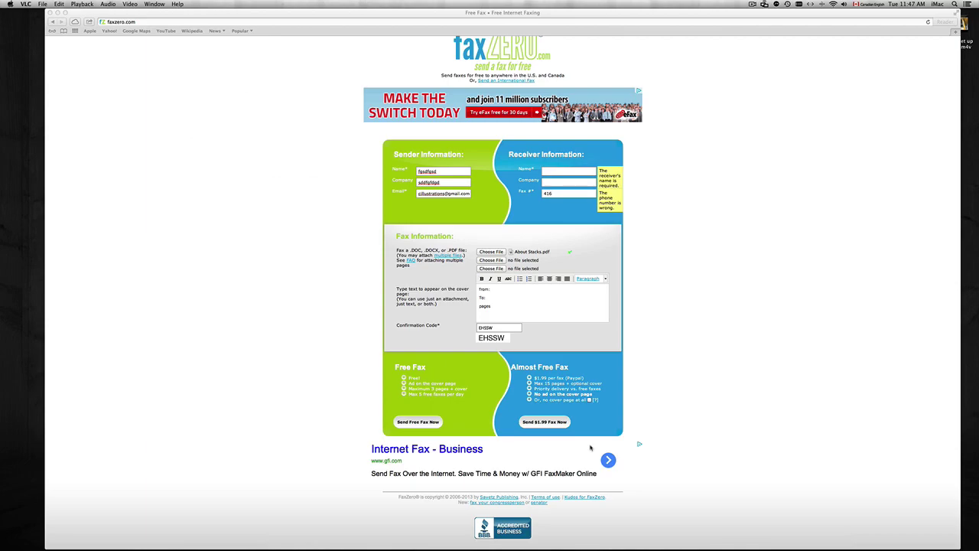
scroll(590, 447, "up", 2)
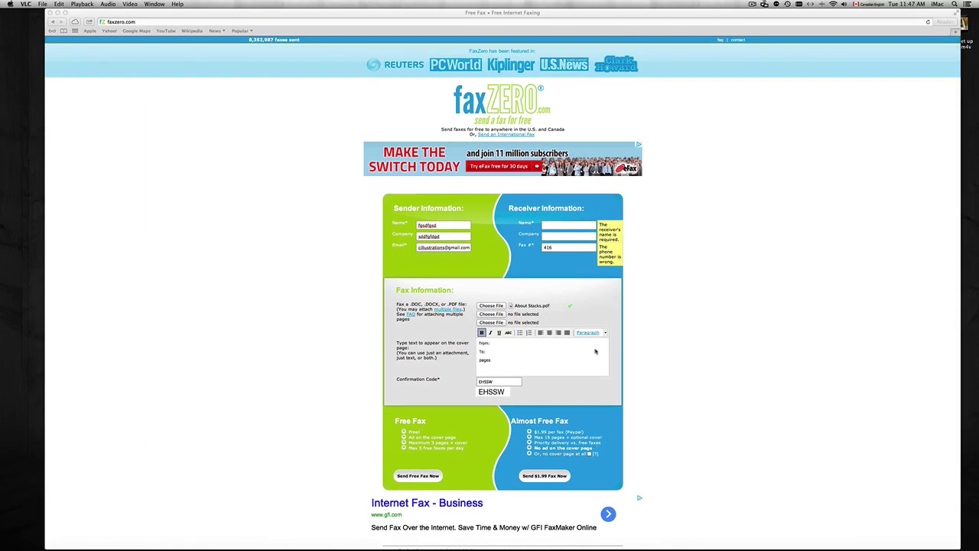